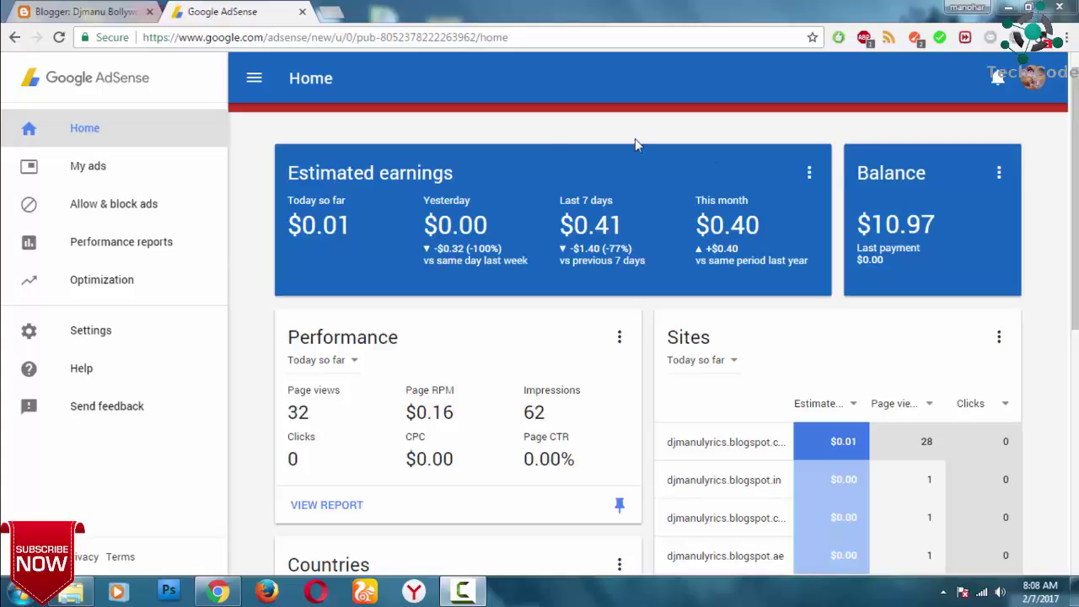
# - Open My ads > Ad units and scroll through the eleven active ad units
pyautogui.moveTo(1075, 247)
pyautogui.mouseDown()
pyautogui.moveTo(1075, 493)
pyautogui.moveTo(1076, 244)
pyautogui.mouseUp()
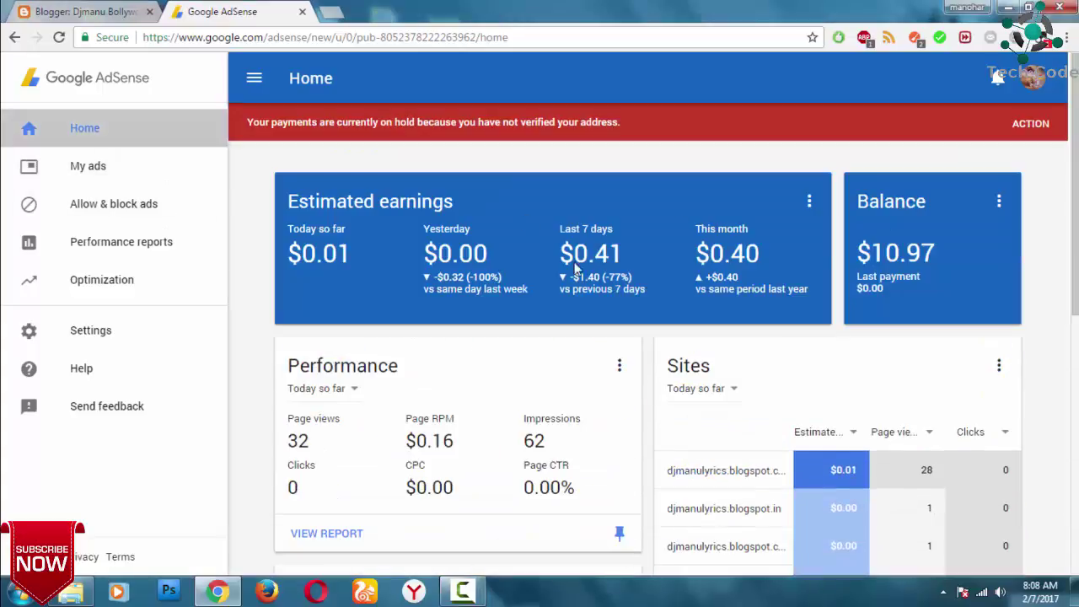
pyautogui.click(116, 171)
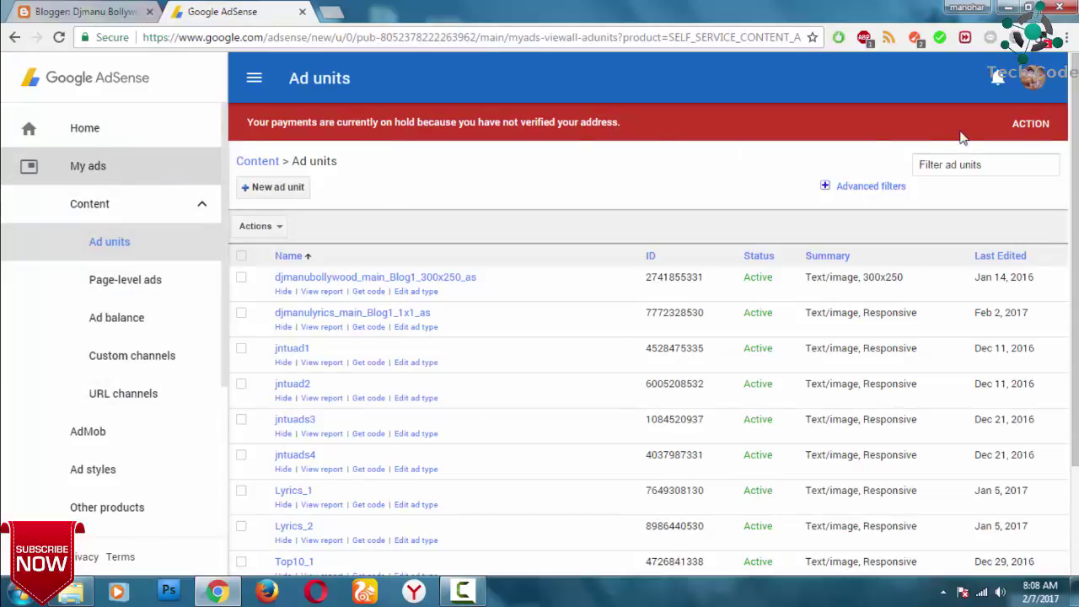
pyautogui.scroll(-2, 647, 337)
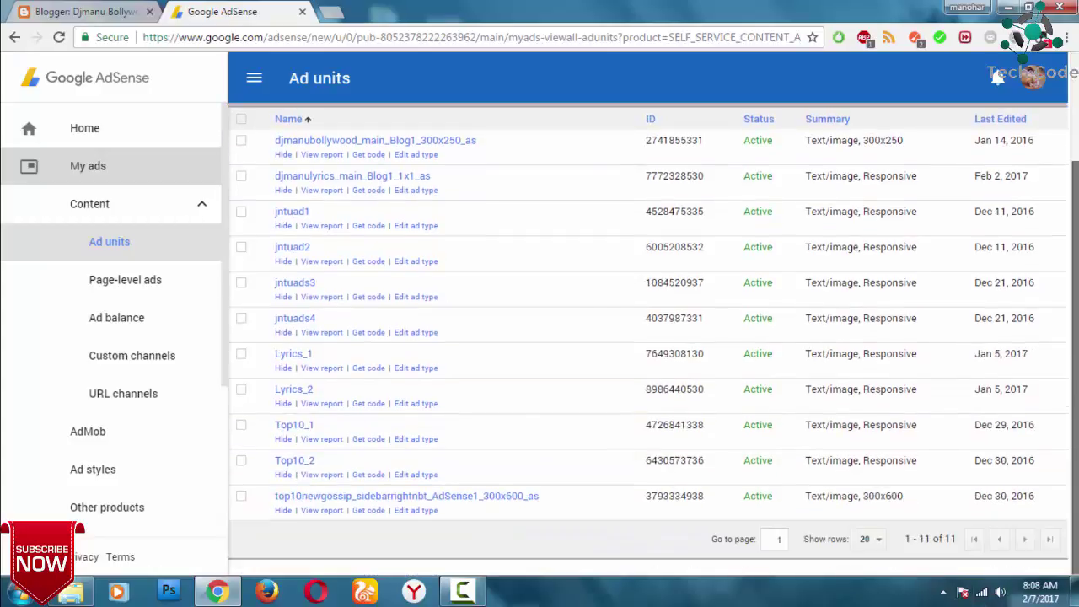
pyautogui.scroll(2, 647, 337)
pyautogui.scroll(-1, 647, 337)
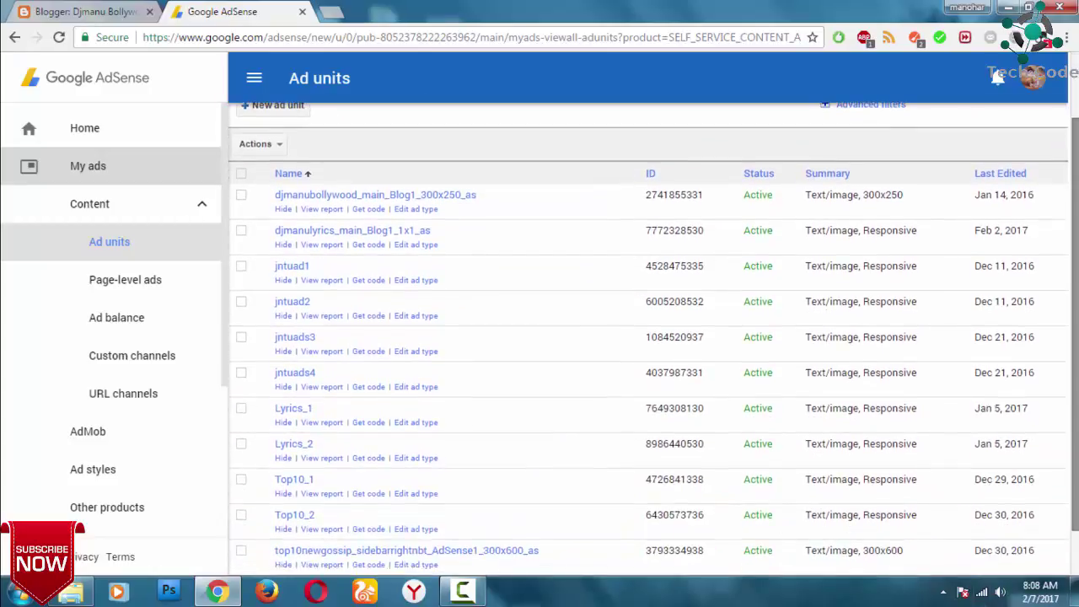
pyautogui.scroll(1, 291, 188)
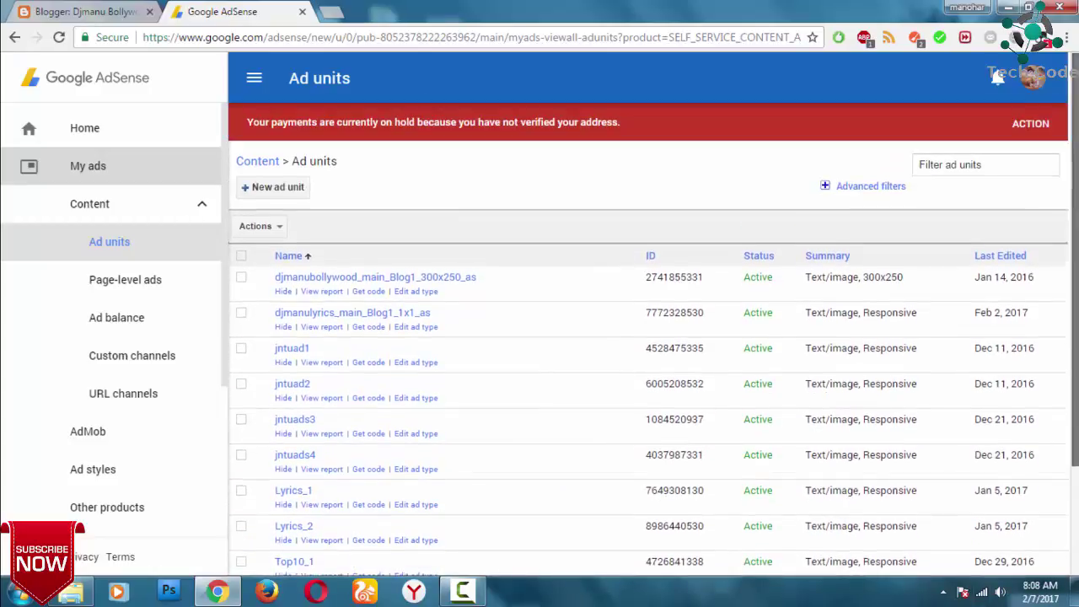
# - Start a new Responsive, Text & display ad unit named demo
pyautogui.click(290, 187)
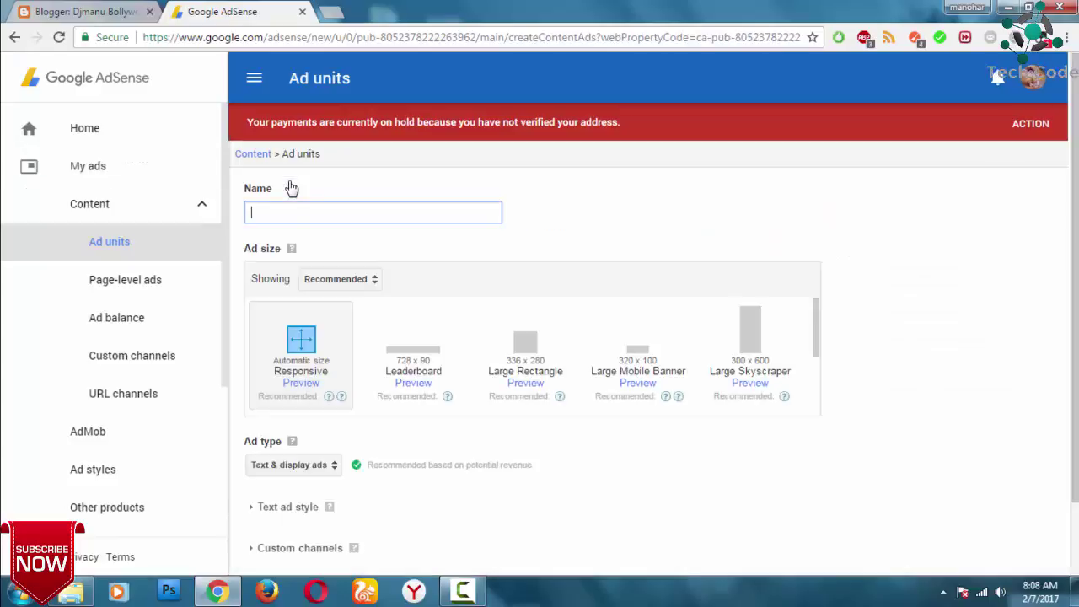
pyautogui.scroll(-1, 599, 234)
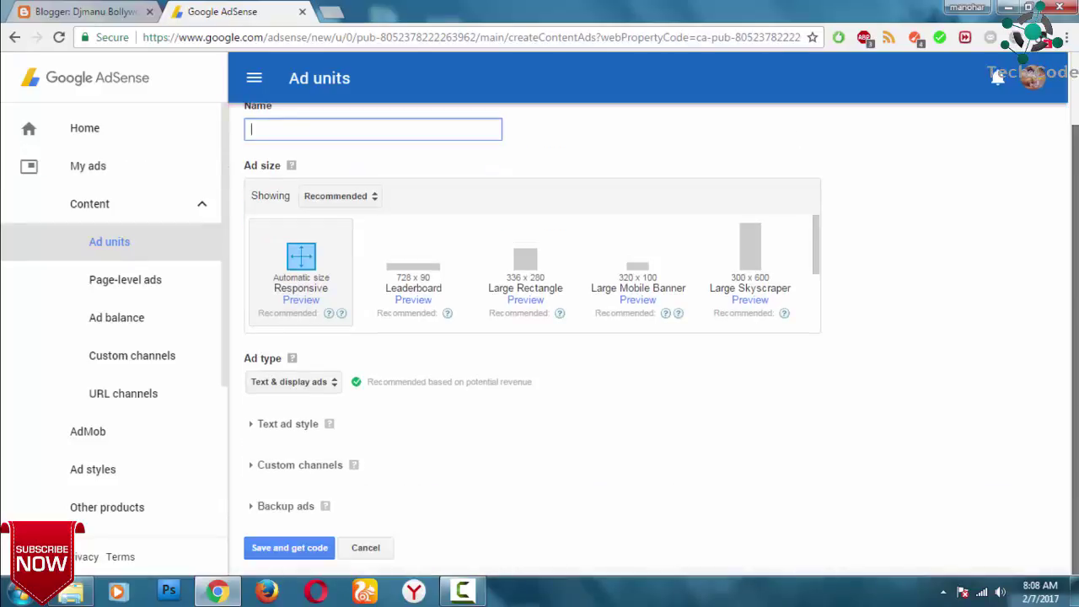
pyautogui.scroll(1, 599, 233)
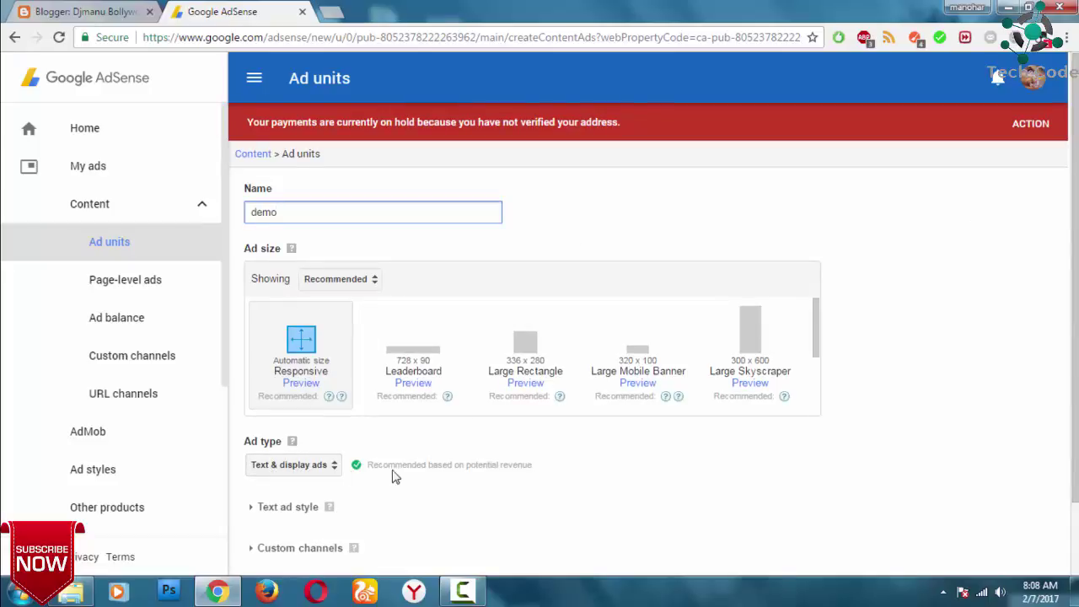
pyautogui.scroll(-1, 746, 405)
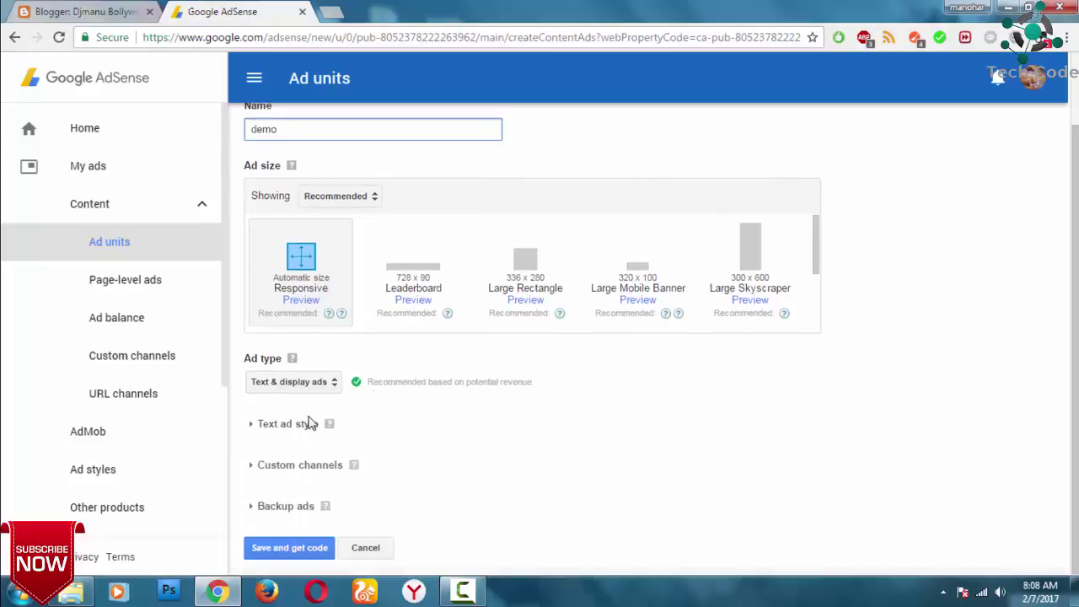
# - Leave Backup ads on Show blank space, then cancel and choose No to keep the form
pyautogui.click(287, 506)
pyautogui.click(293, 534)
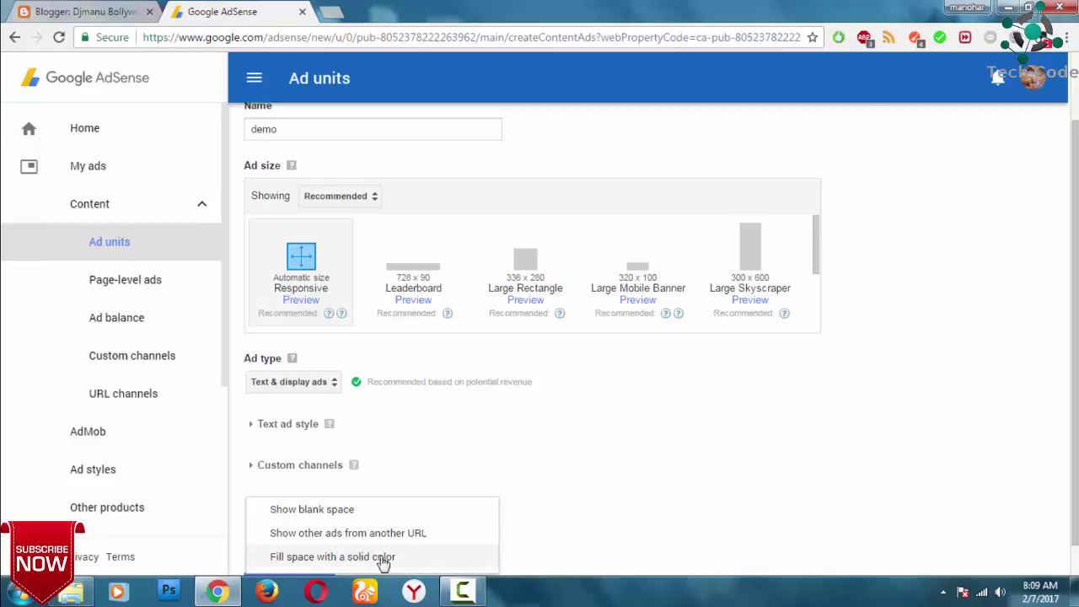
pyautogui.click(1024, 436)
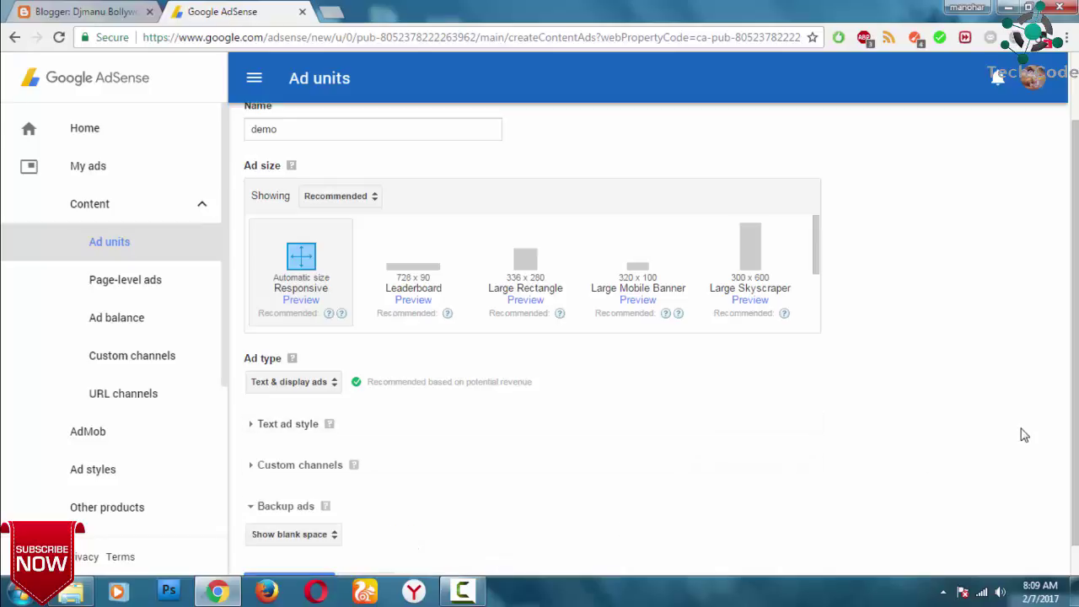
pyautogui.scroll(-1, 1024, 436)
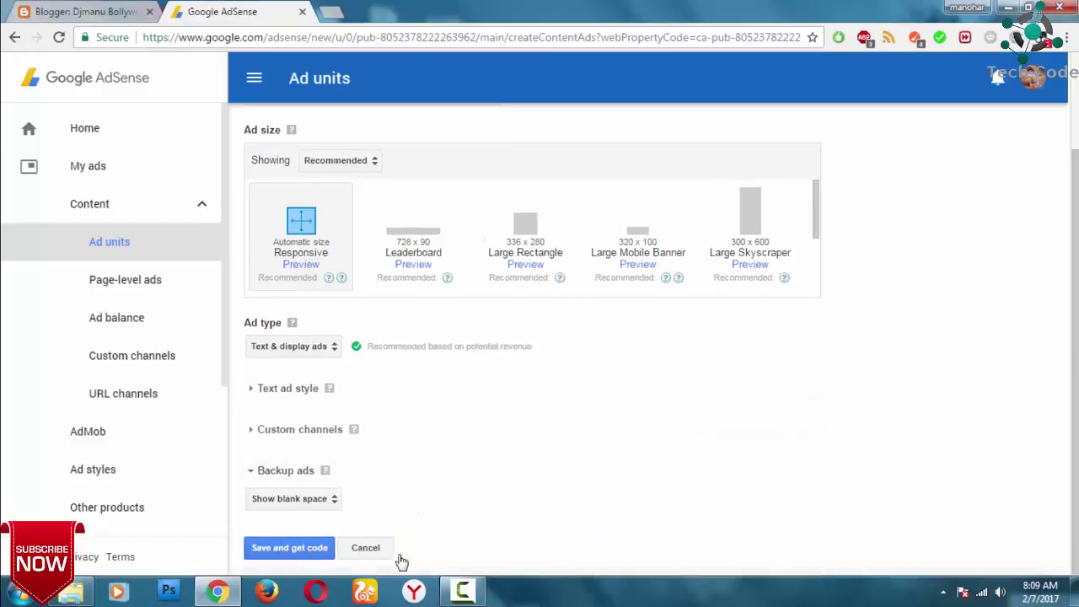
pyautogui.click(371, 549)
pyautogui.click(461, 330)
# - Discard the demo ad unit, uncheck djmanulyrics_main_Blog1_1x1_as, and scroll the Ad units list
pyautogui.click(362, 548)
pyautogui.click(378, 329)
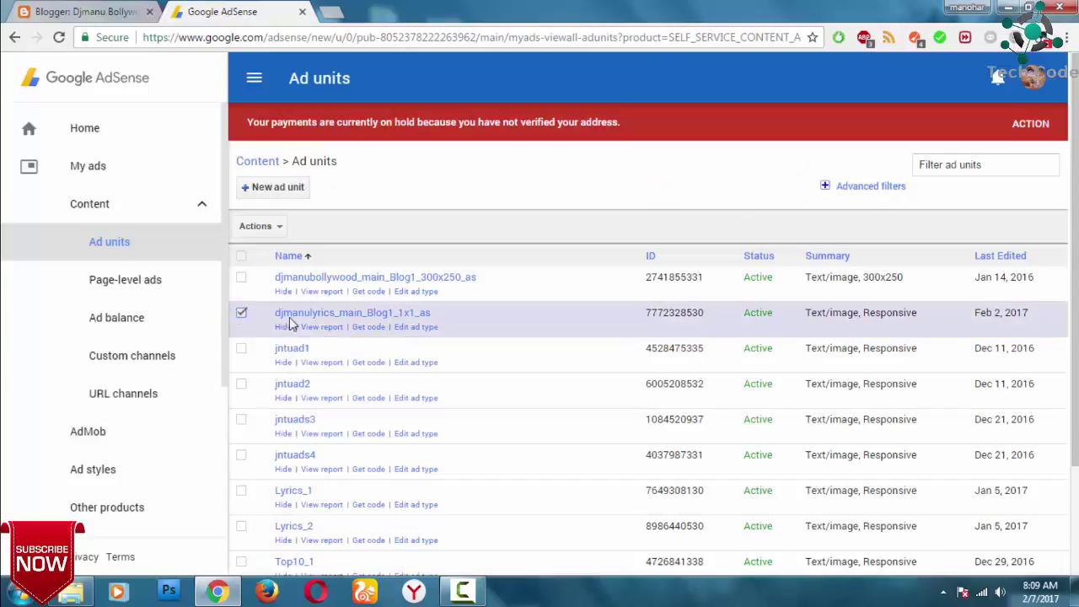
pyautogui.click(242, 312)
pyautogui.scroll(-3, 961, 251)
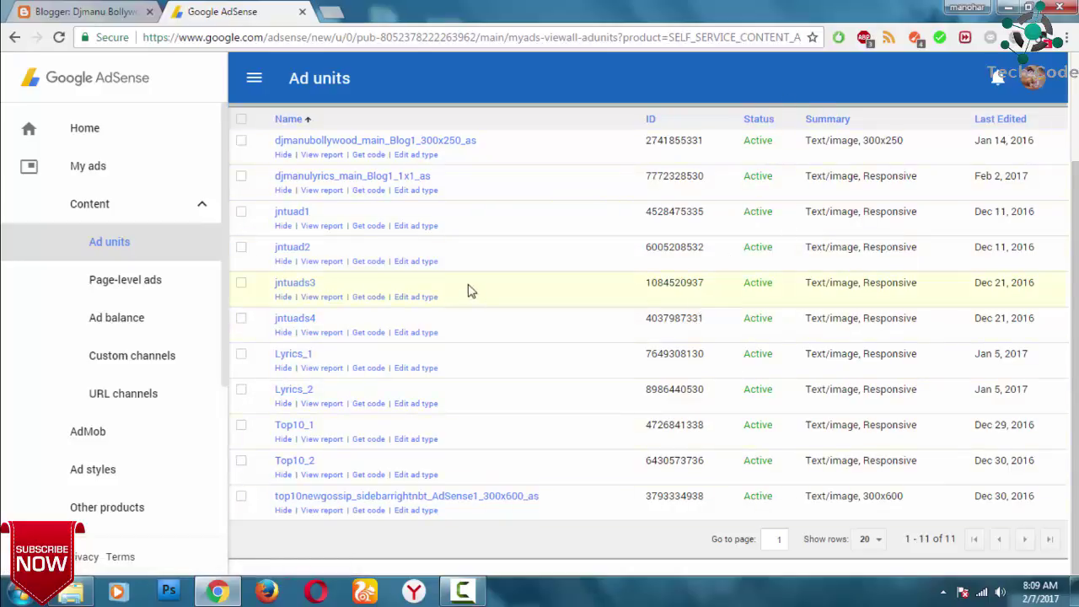
pyautogui.scroll(2, 380, 240)
pyautogui.scroll(-2, 761, 272)
# - On Page-level ads, toggle Anchor/overlay ads off and back on, then expand its details
pyautogui.click(147, 282)
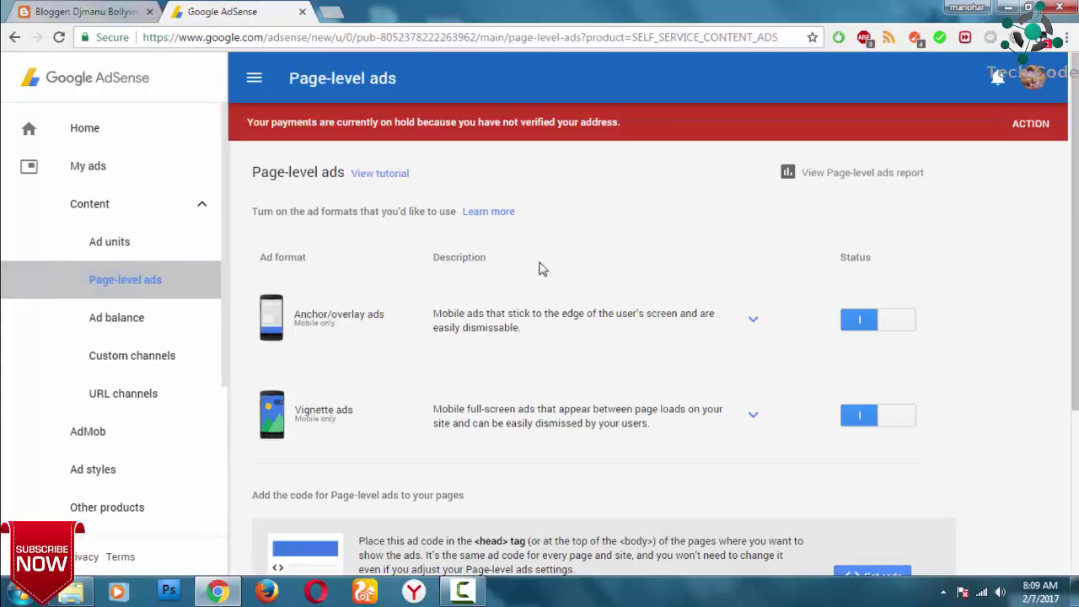
pyautogui.click(903, 323)
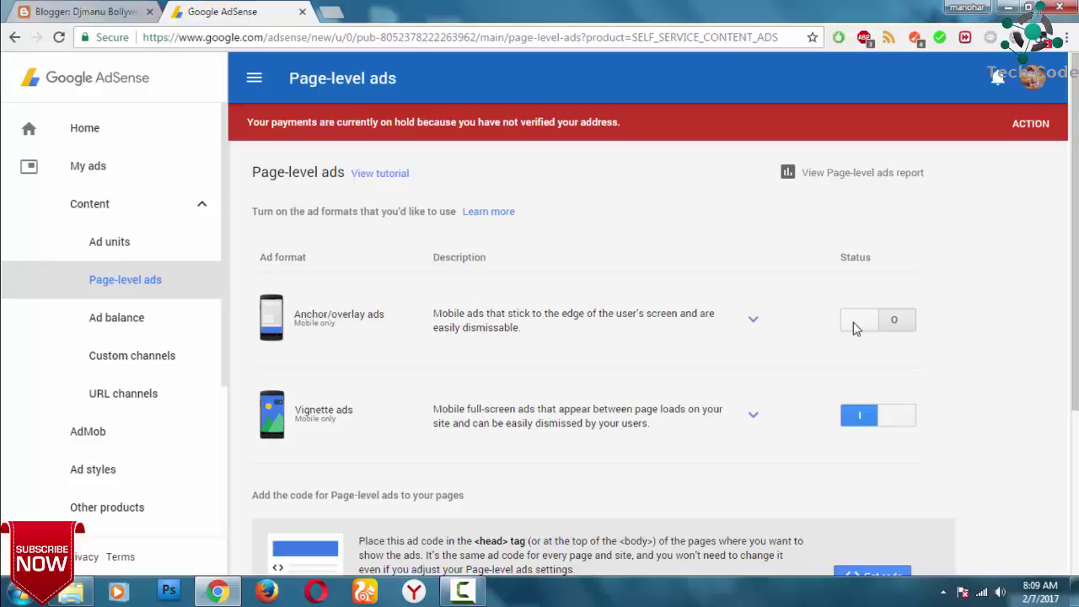
pyautogui.click(854, 326)
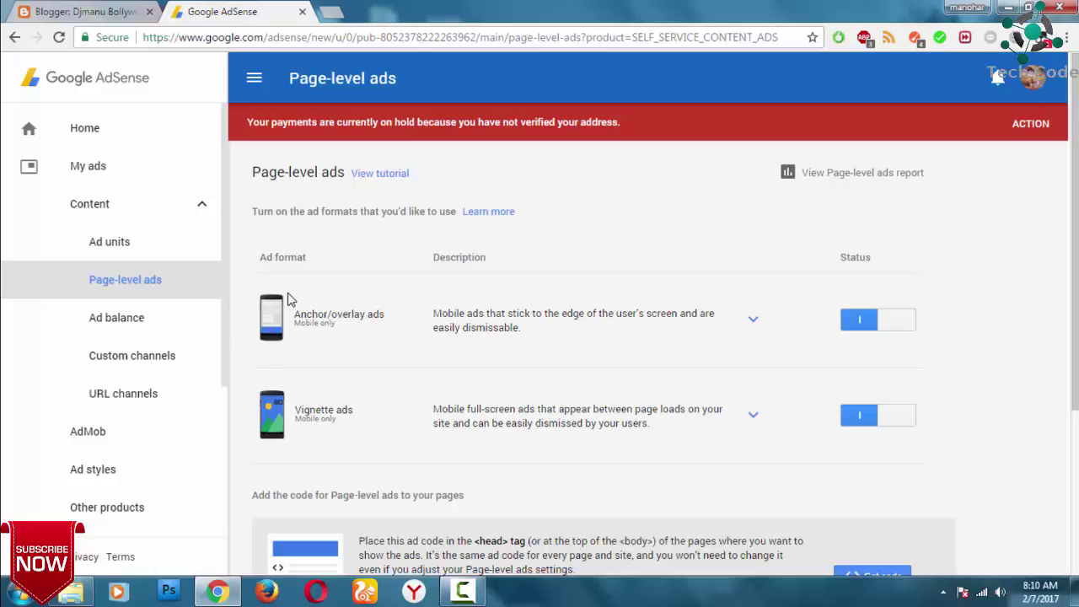
pyautogui.click(753, 318)
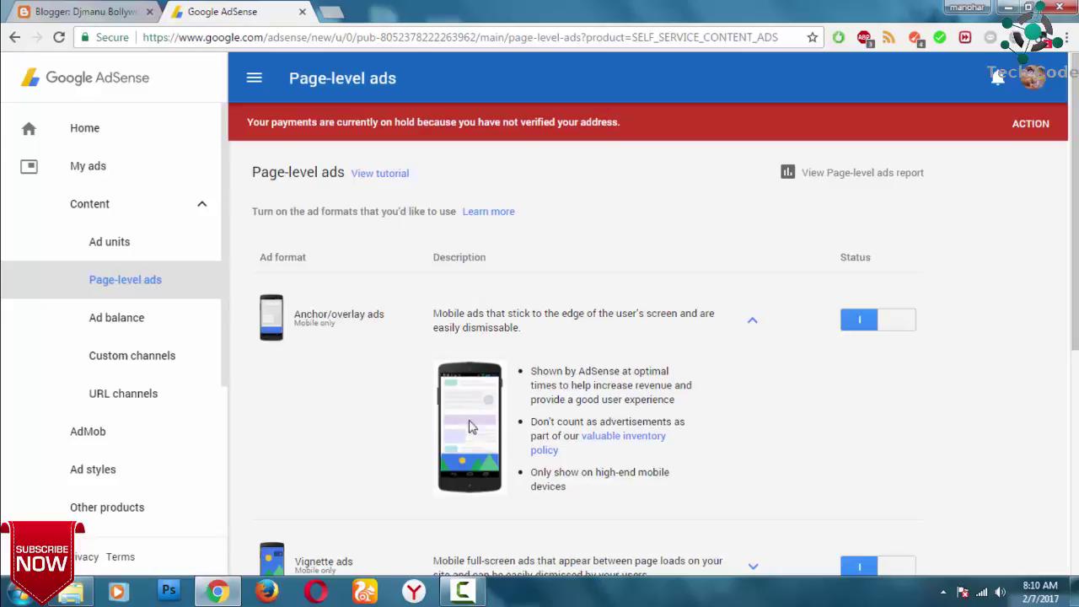
pyautogui.scroll(-3, 975, 378)
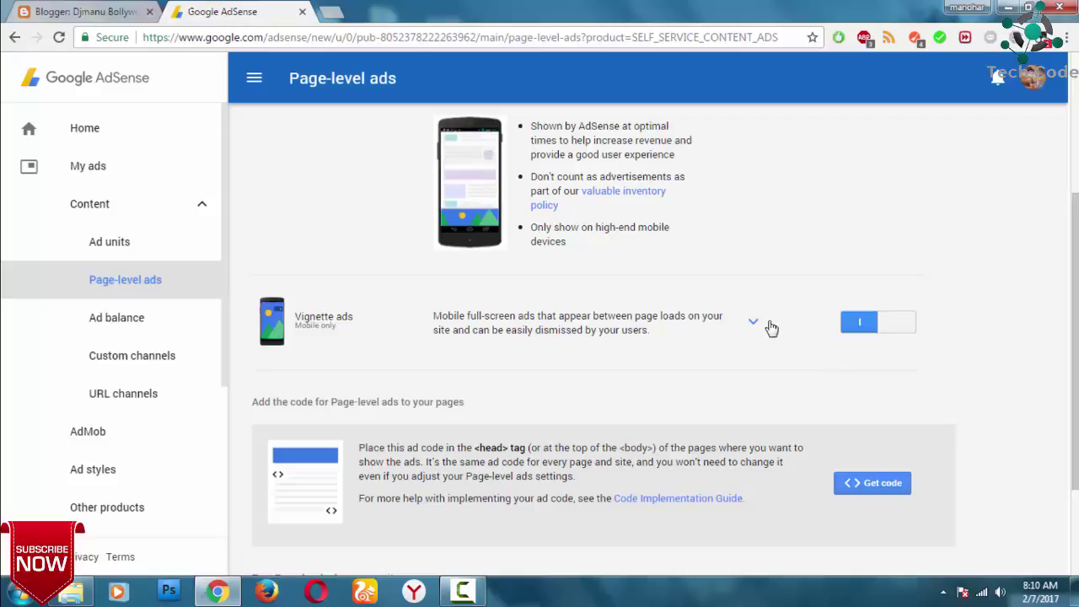
pyautogui.click(752, 323)
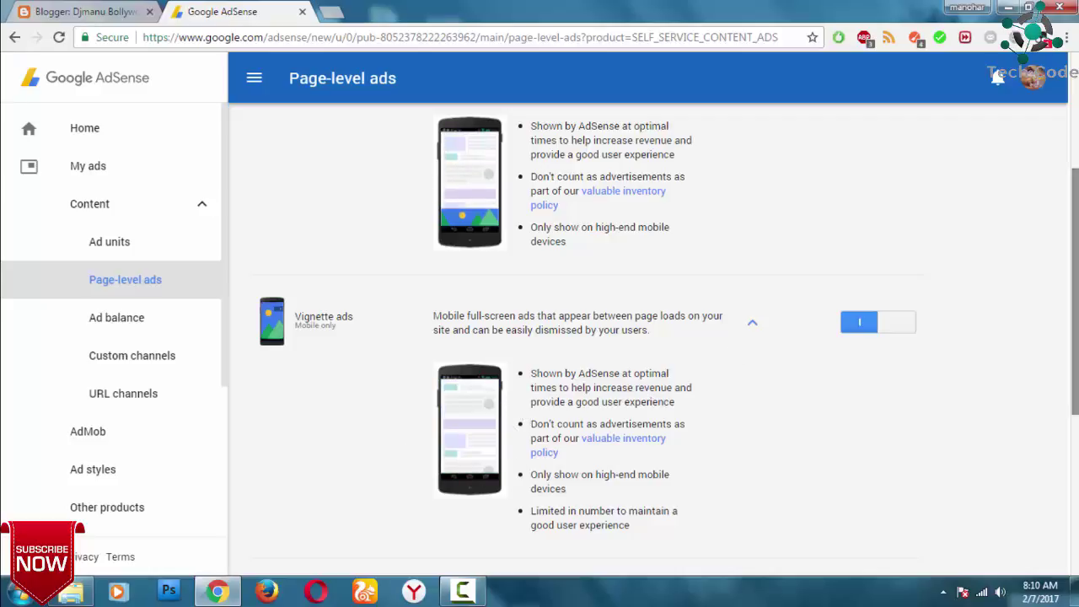
pyautogui.scroll(-3, 1075, 337)
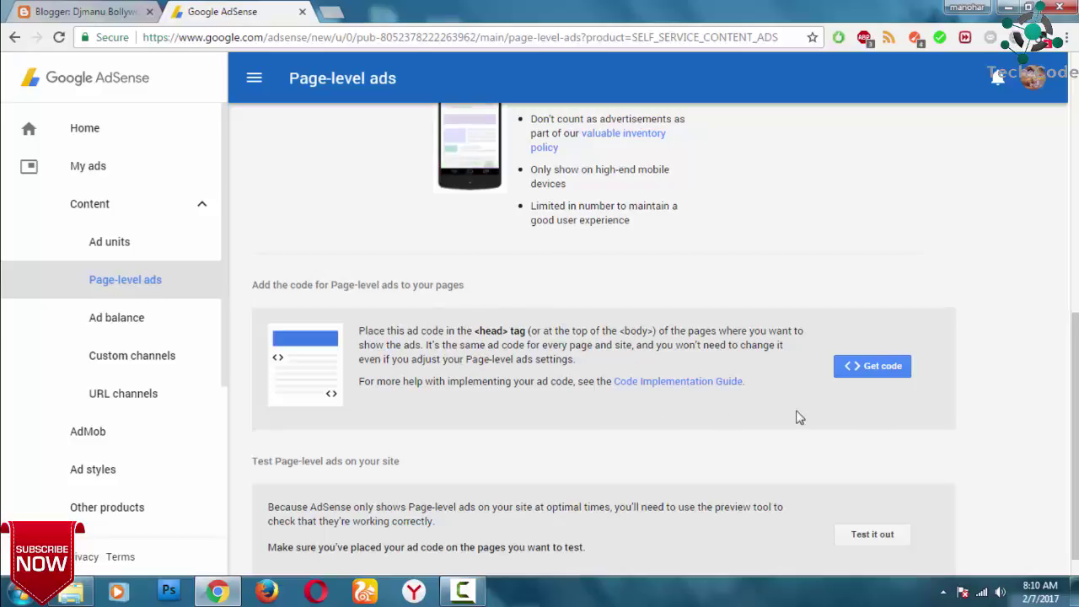
pyautogui.scroll(-1, 798, 413)
pyautogui.scroll(2, 797, 414)
pyautogui.scroll(5, 603, 337)
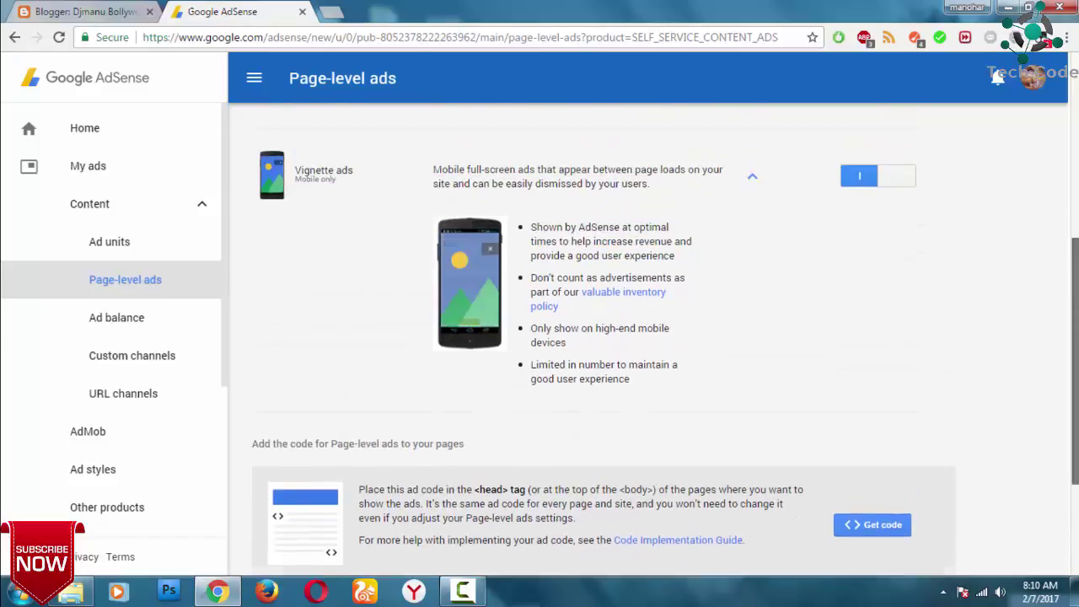
pyautogui.scroll(-3, 604, 338)
pyautogui.scroll(-3, 542, 373)
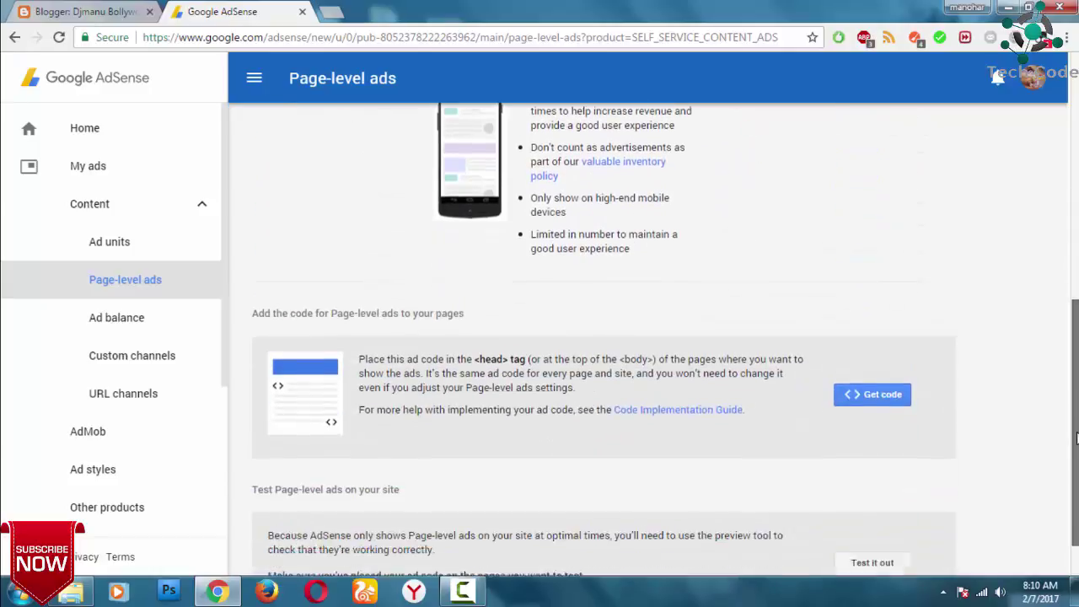
pyautogui.scroll(4, 604, 337)
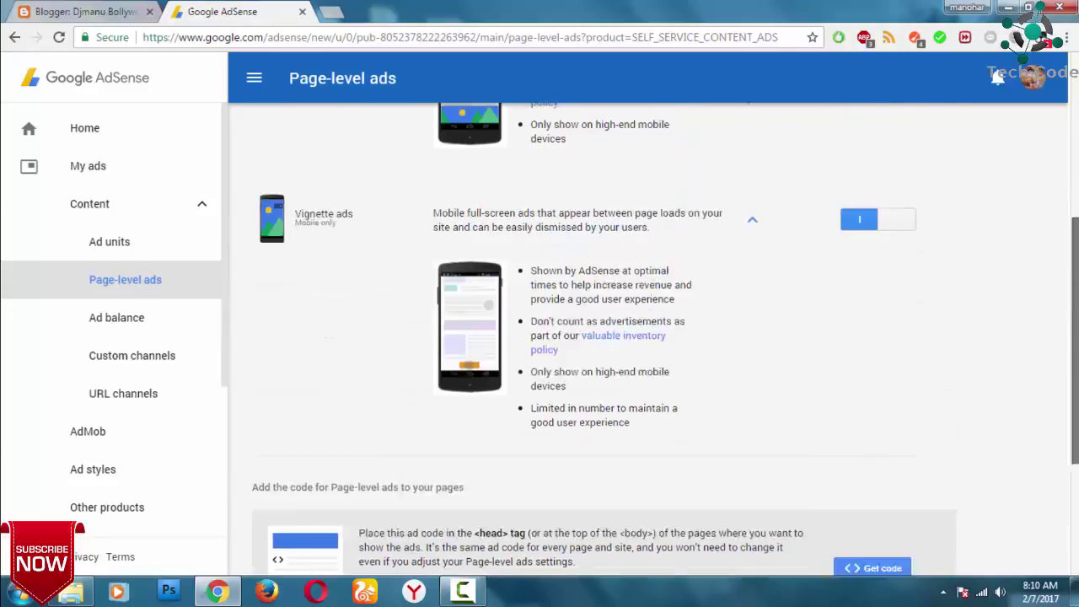
pyautogui.scroll(-1, 603, 337)
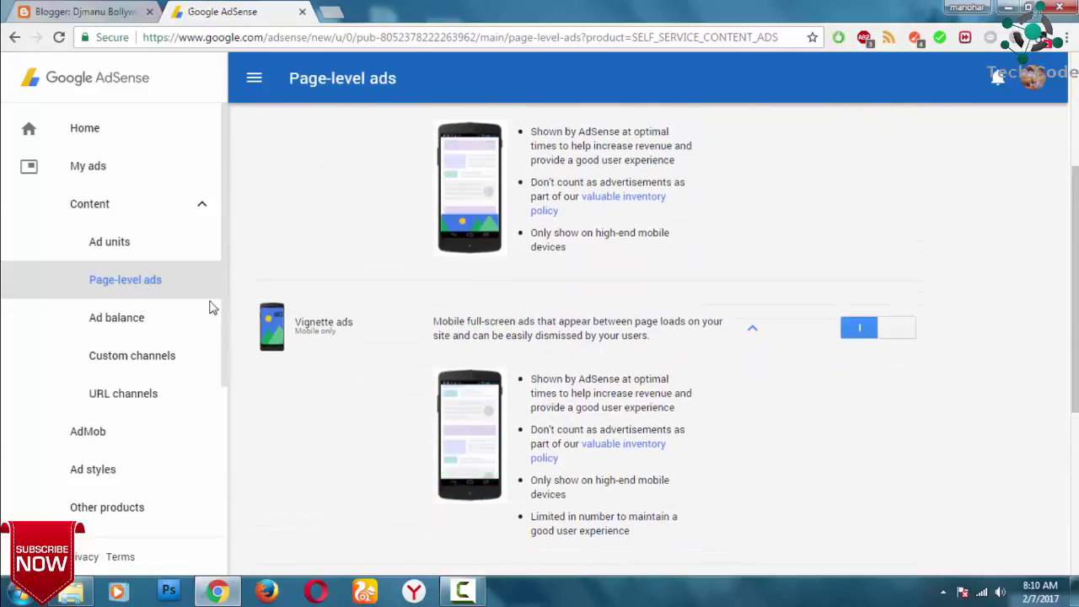
# - Review the Ad balance fill-rate slider, then view the Custom channels list
pyautogui.click(128, 318)
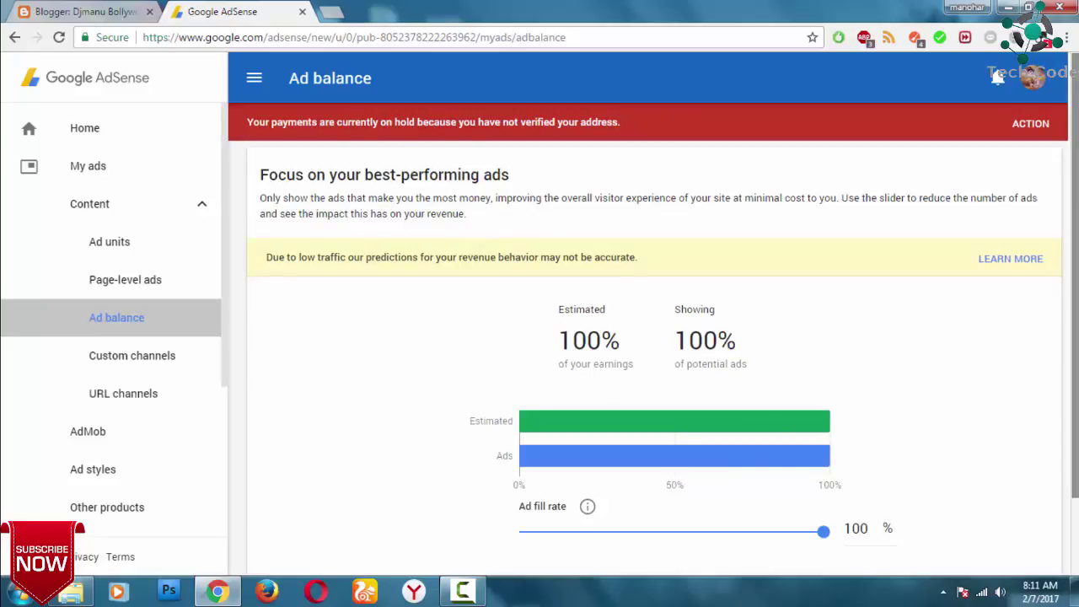
pyautogui.scroll(-1, 653, 337)
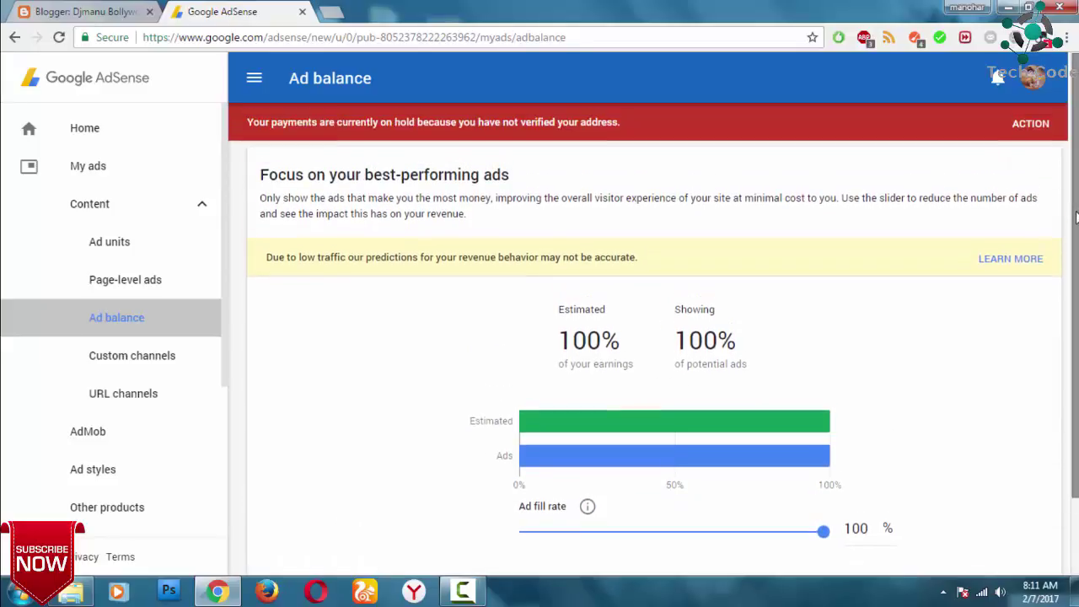
pyautogui.scroll(-1, 1033, 360)
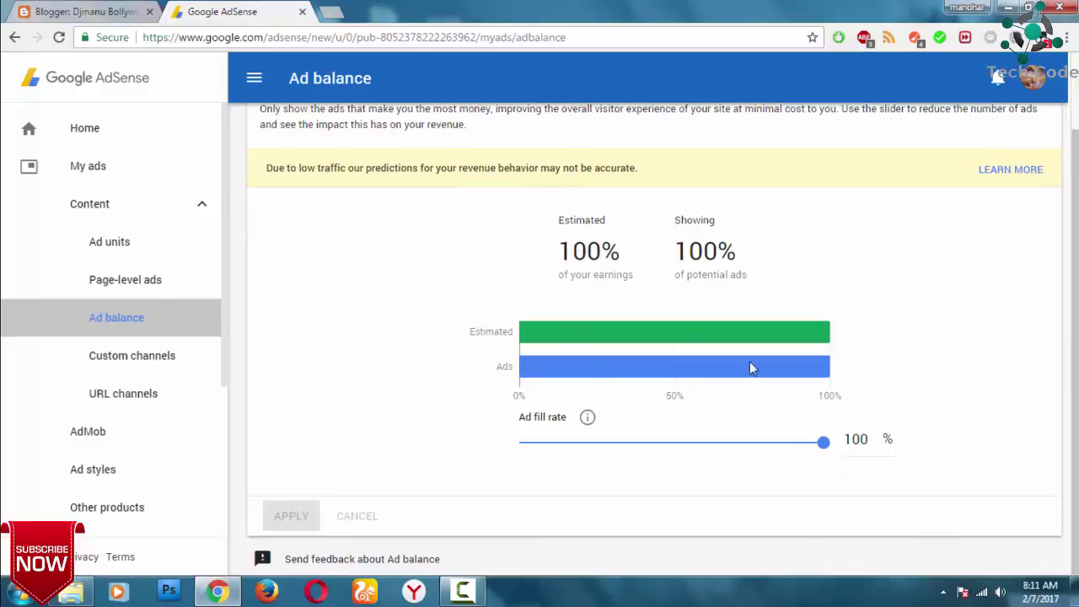
pyautogui.click(159, 358)
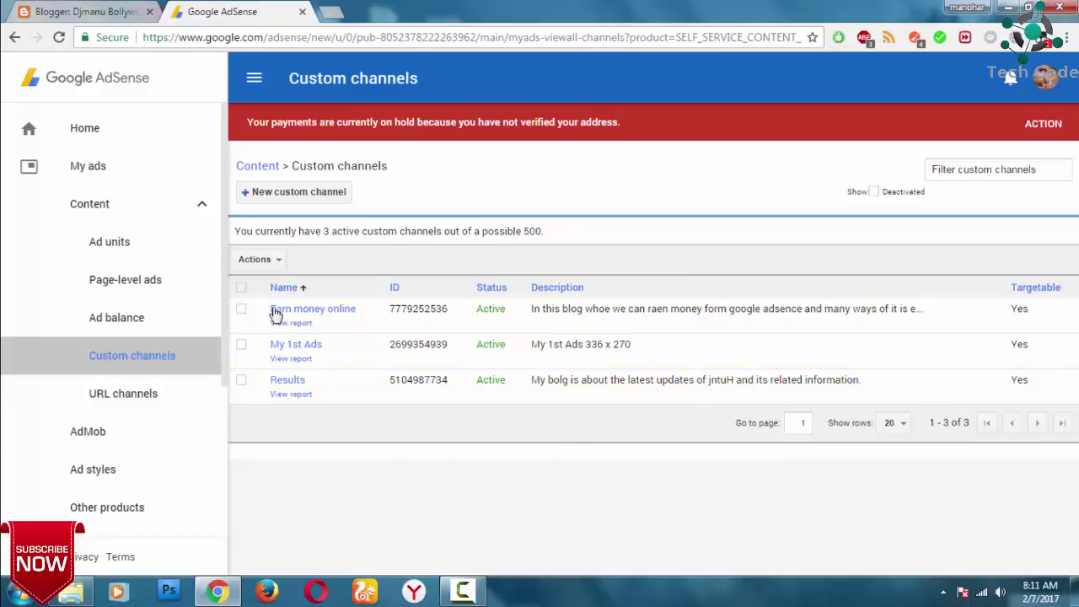
# - Switch between URL channels and Custom channels, ending on the drkassignments.blogspot.in URL channel
pyautogui.click(164, 406)
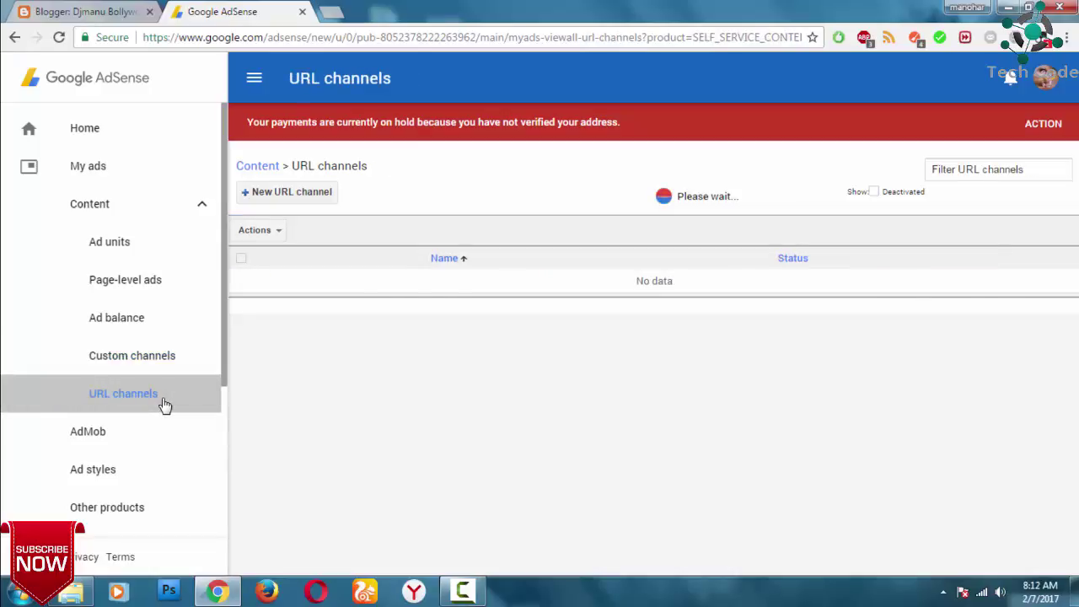
pyautogui.click(164, 363)
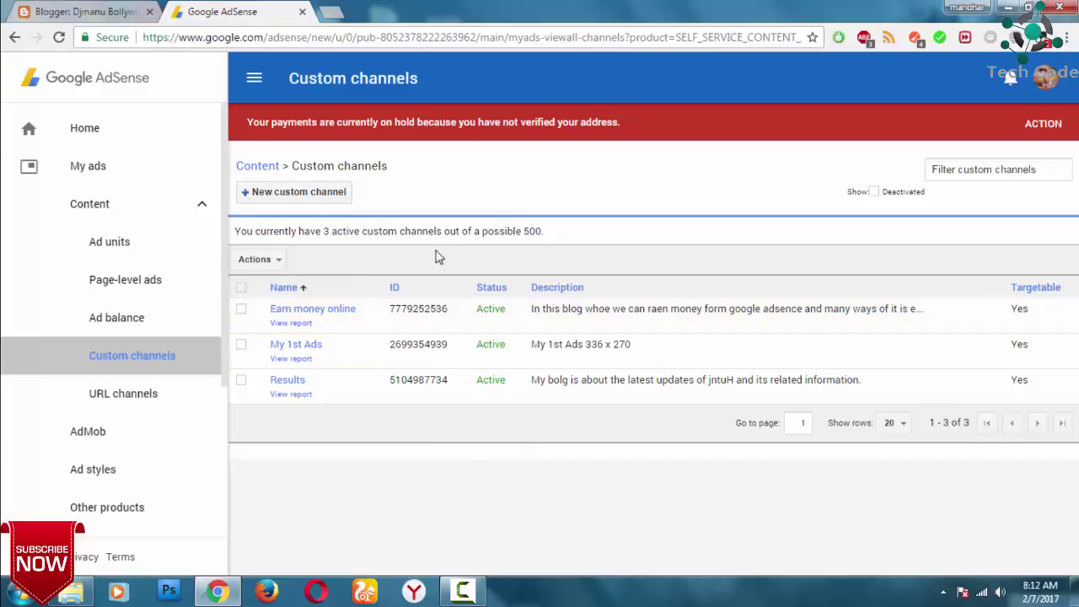
pyautogui.click(172, 398)
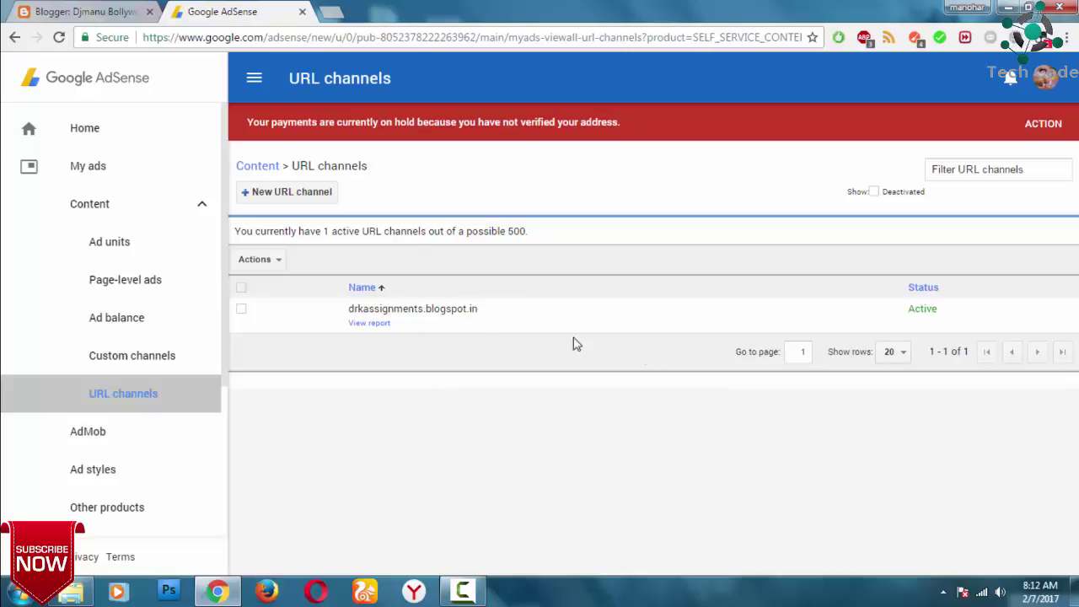
# - Open the Add new URL channel dialog from the URL channels page
pyautogui.click(309, 194)
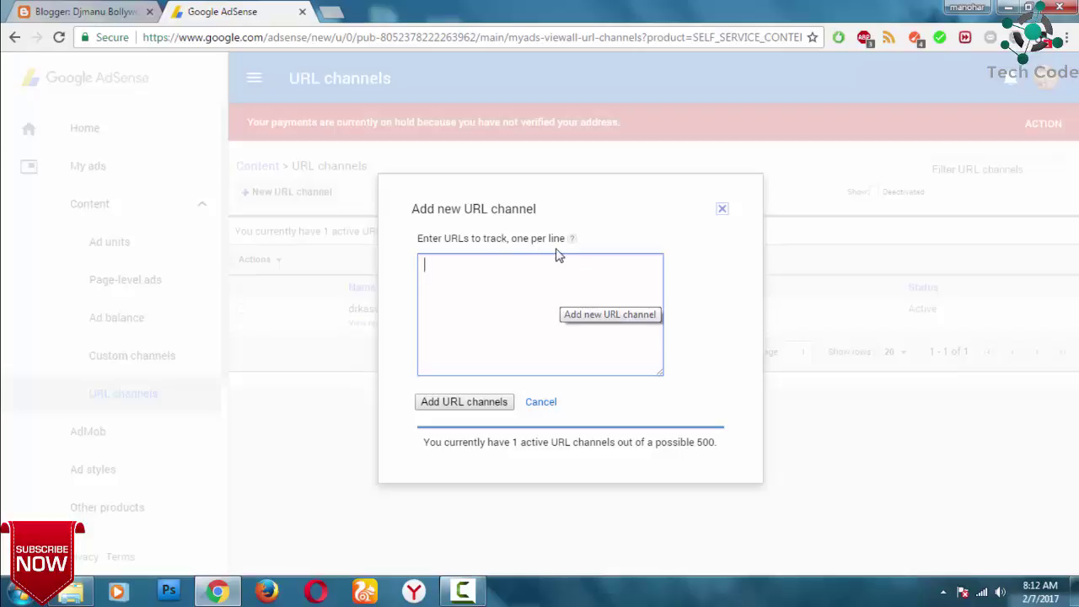
# - Close the URL channel dialog, visit the AdMob page, then go to Ad styles
pyautogui.click(722, 210)
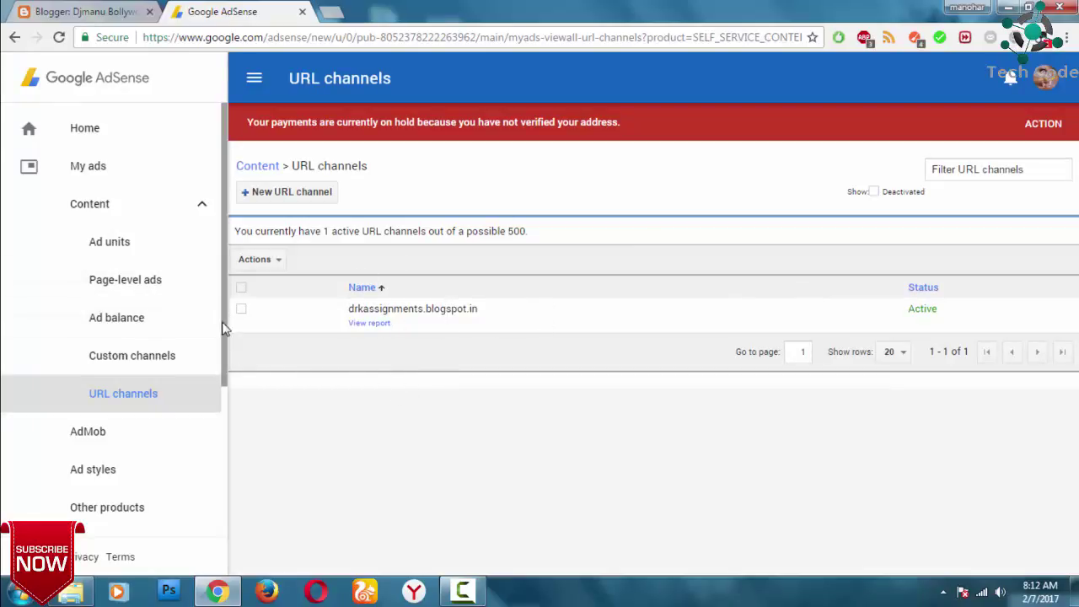
pyautogui.moveTo(224, 315); pyautogui.dragTo(229, 413)
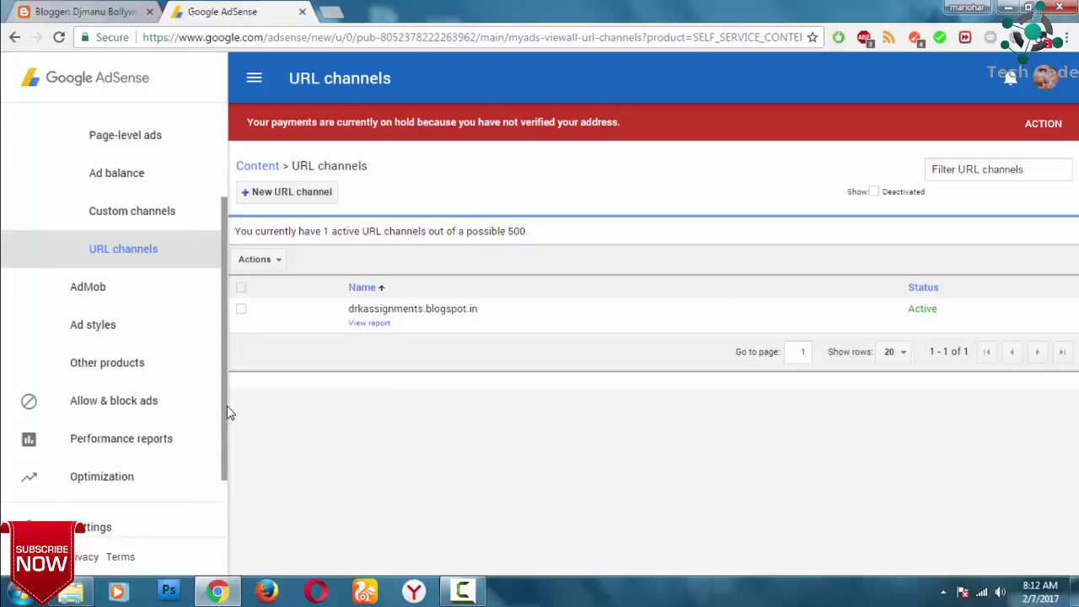
pyautogui.click(113, 295)
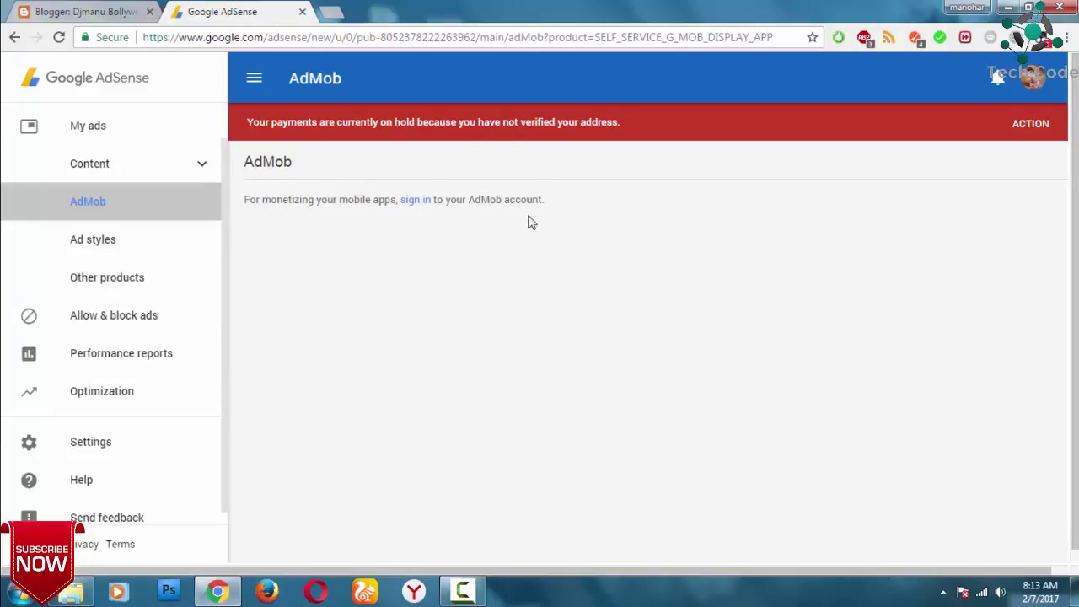
pyautogui.click(155, 250)
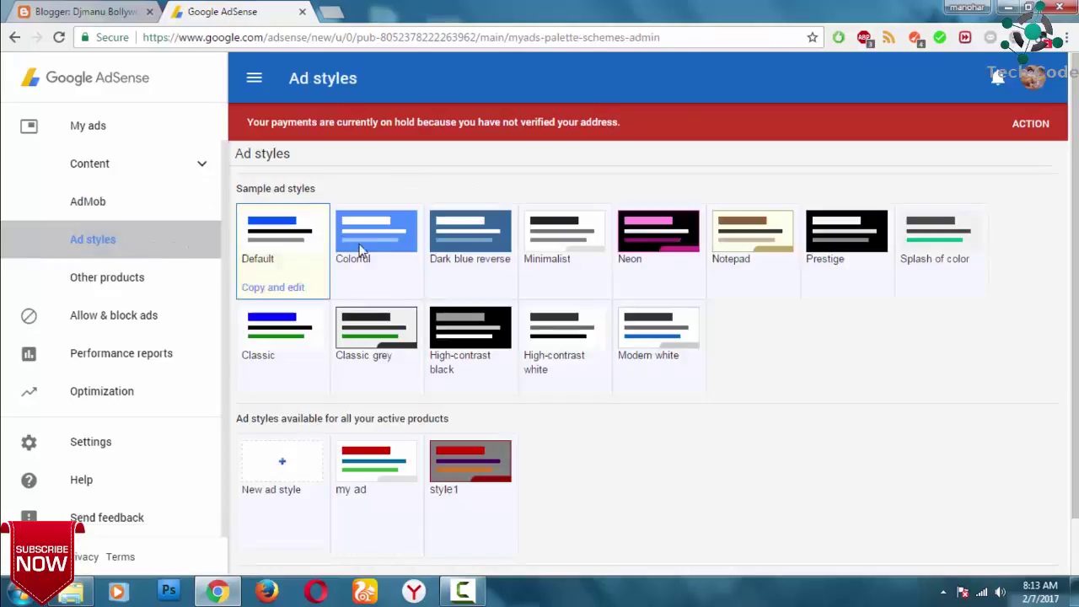
# - Browse the Ad styles tiles, then view Other products: AdSense for Games, Search and Video
pyautogui.scroll(-1, 975, 264)
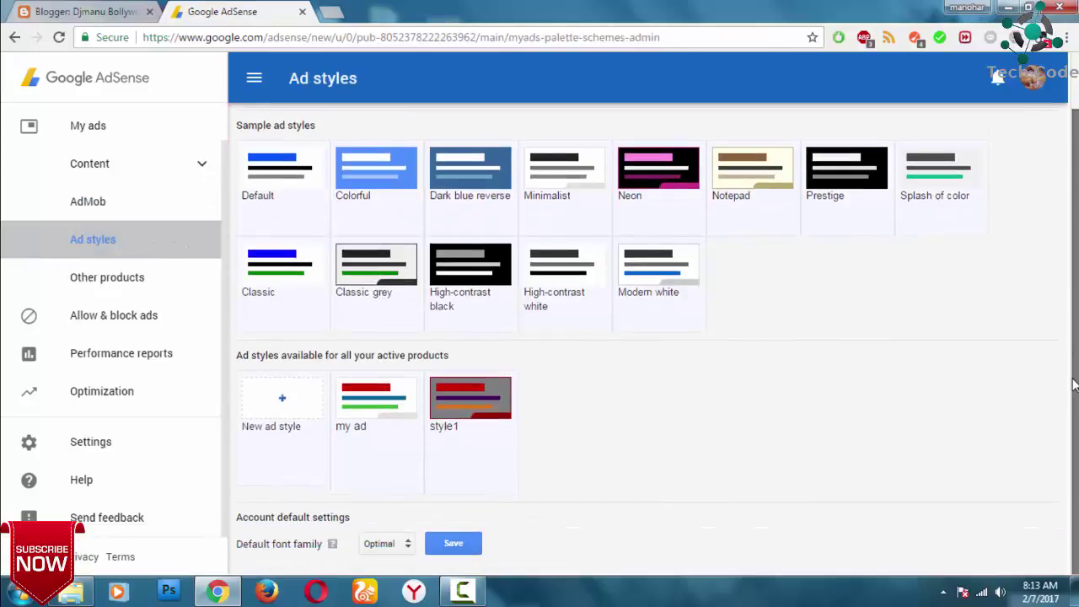
pyautogui.scroll(1, 619, 325)
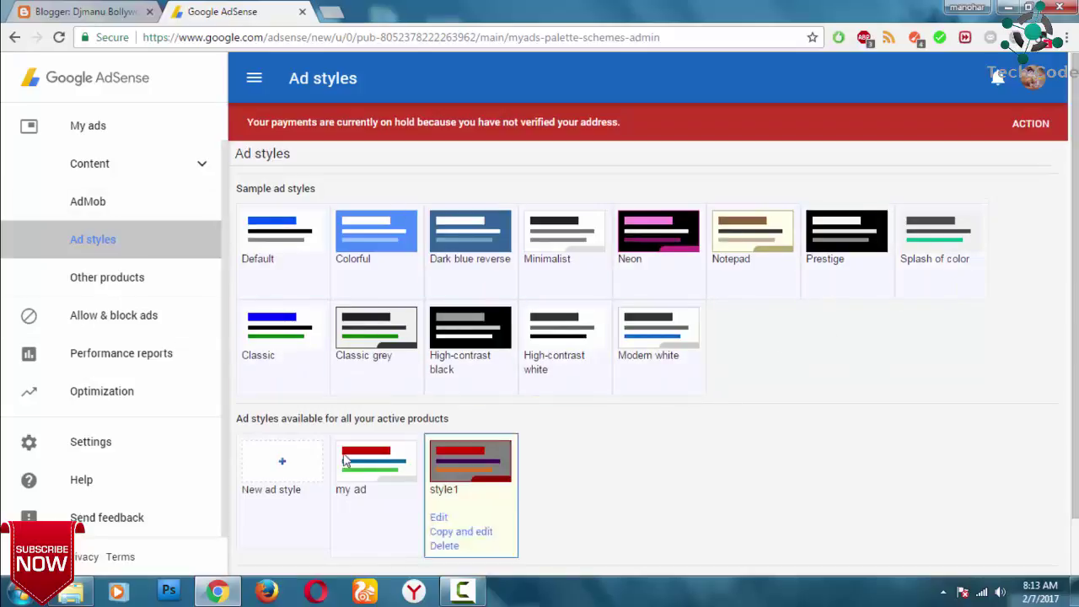
pyautogui.click(147, 289)
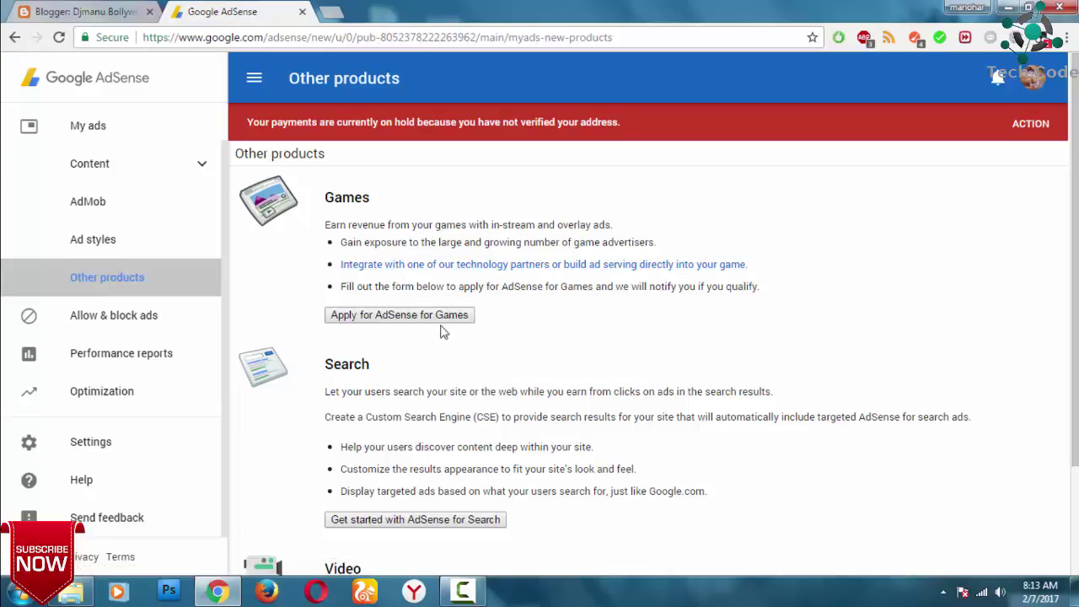
pyautogui.scroll(-2, 482, 232)
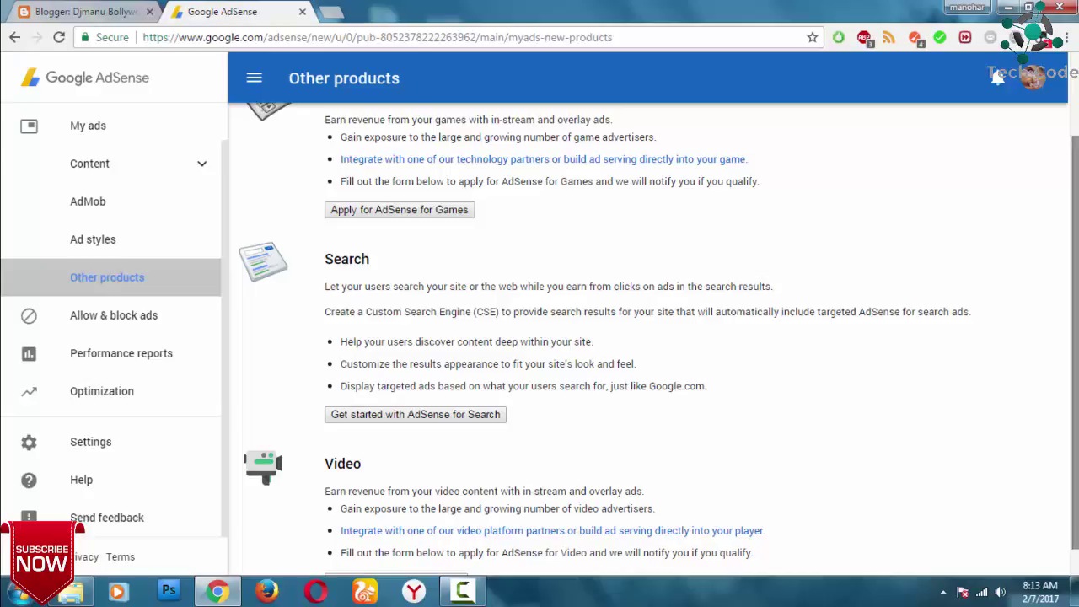
pyautogui.scroll(-1, 1071, 337)
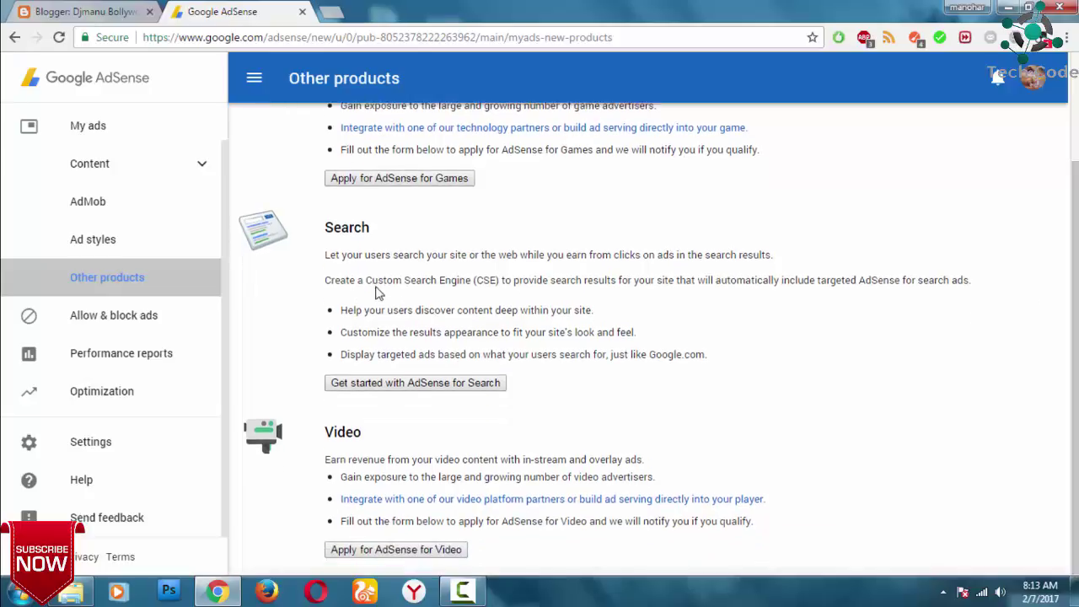